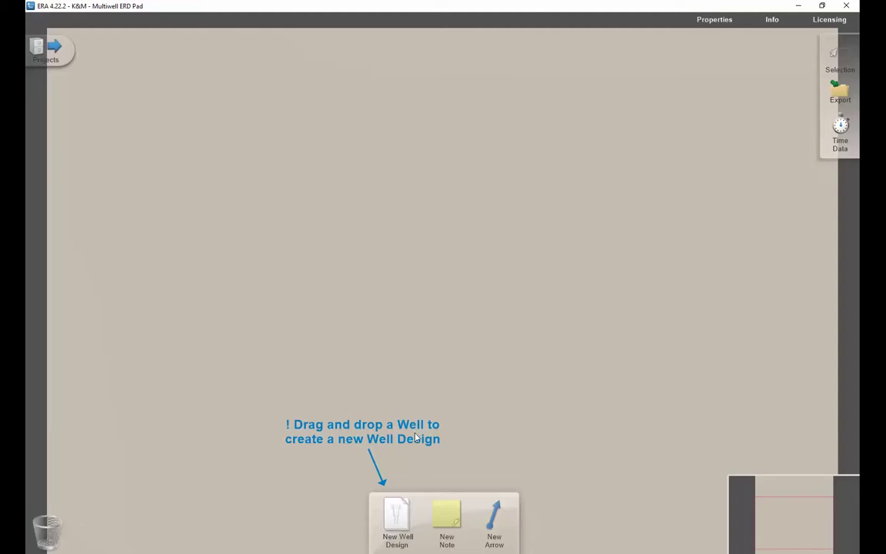
# Create a new well design from the Standard Land Well Design template and name it Base Case Well.
pyautogui.moveTo(398, 510); pyautogui.dragTo(341, 137)
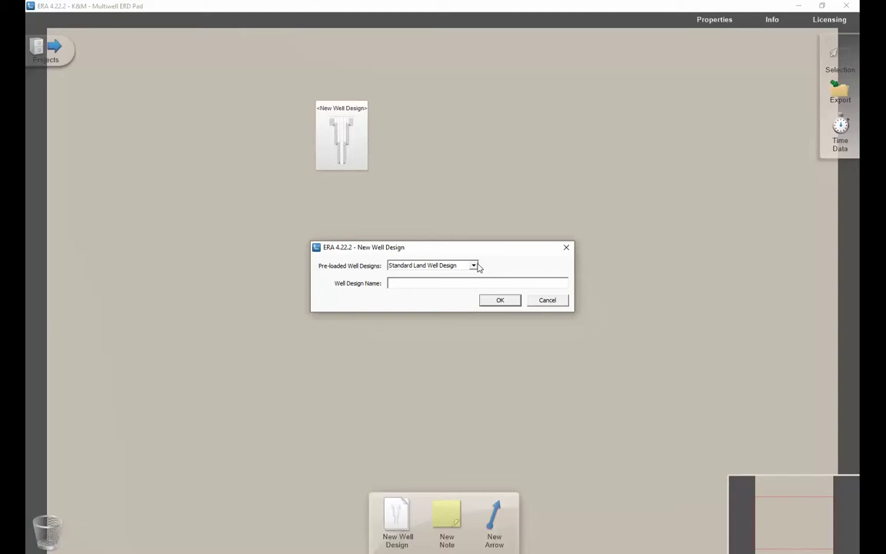
pyautogui.click(474, 266)
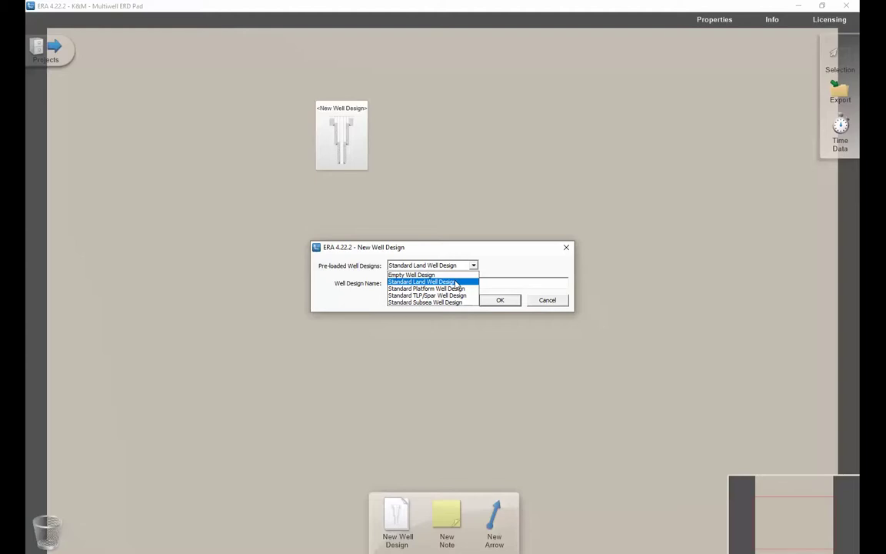
pyautogui.click(456, 283)
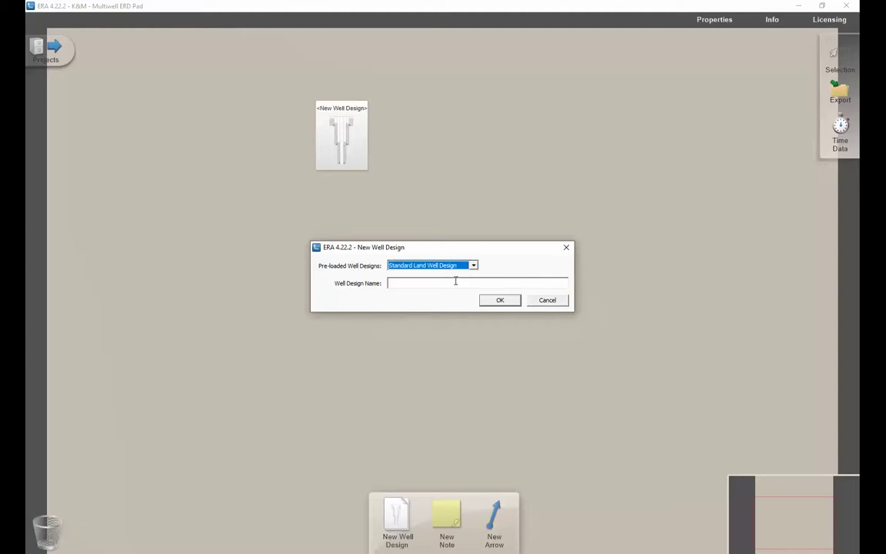
pyautogui.click(456, 282)
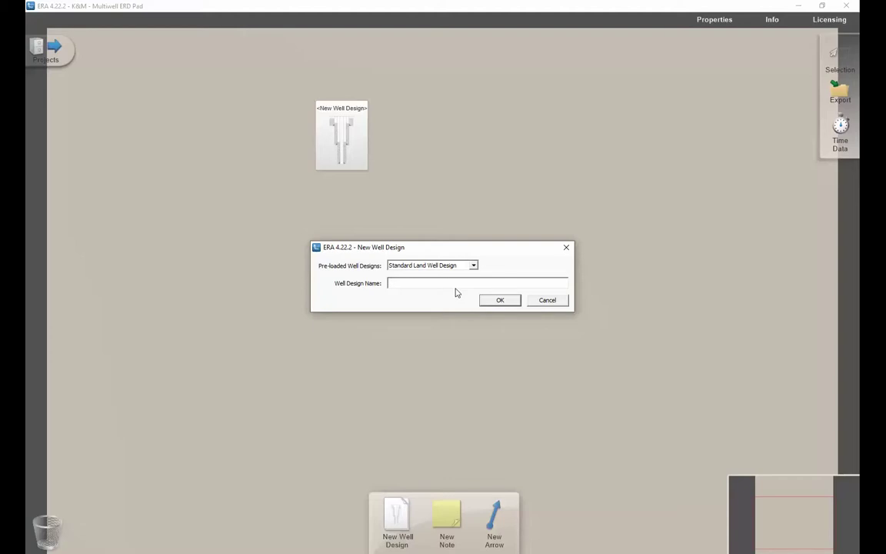
pyautogui.write('Base Case Well')
pyautogui.click(496, 301)
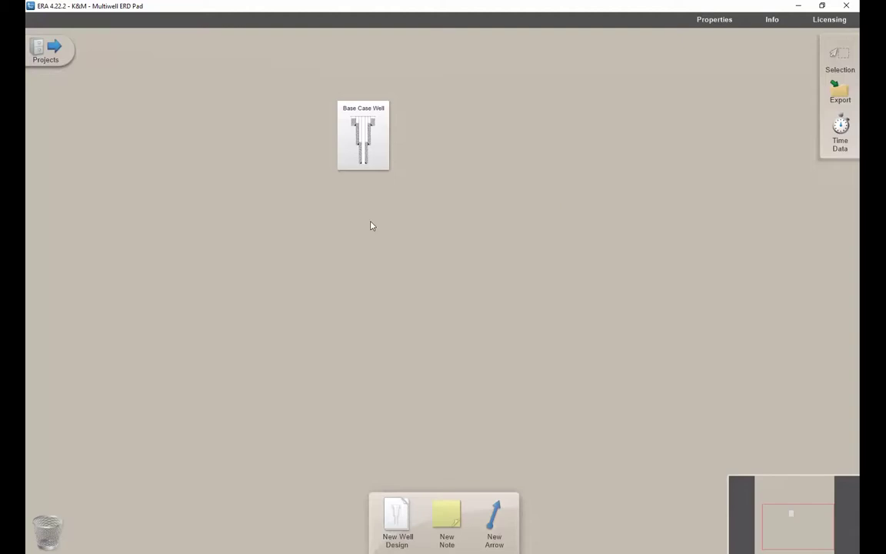
# Add a red note reading "DD plan Rev 1" and "5" Drill Pipe" on two lines directly beneath the Base Case Well.
pyautogui.moveTo(447, 514); pyautogui.dragTo(347, 174)
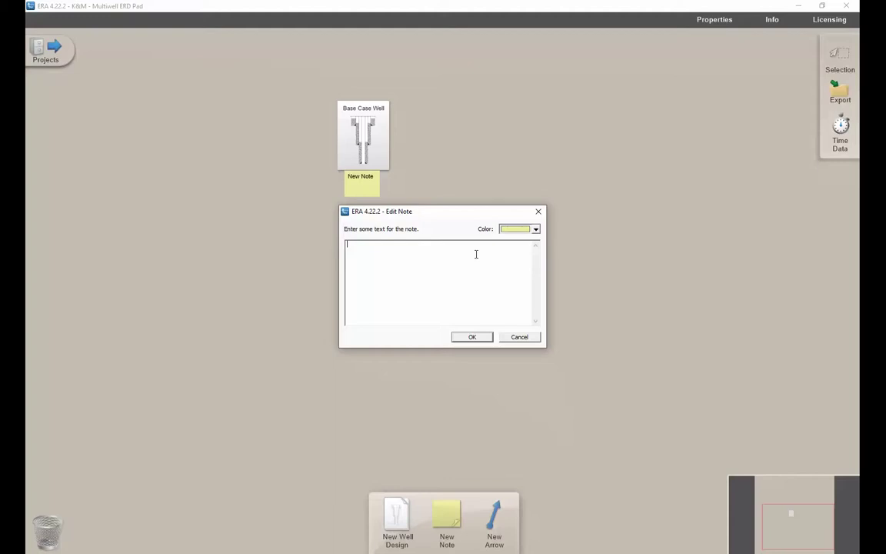
pyautogui.write('DD')
pyautogui.write(' plan Rev 1')
pyautogui.write(' 5" Dri')
pyautogui.write('ll Pipe')
pyautogui.click(517, 228)
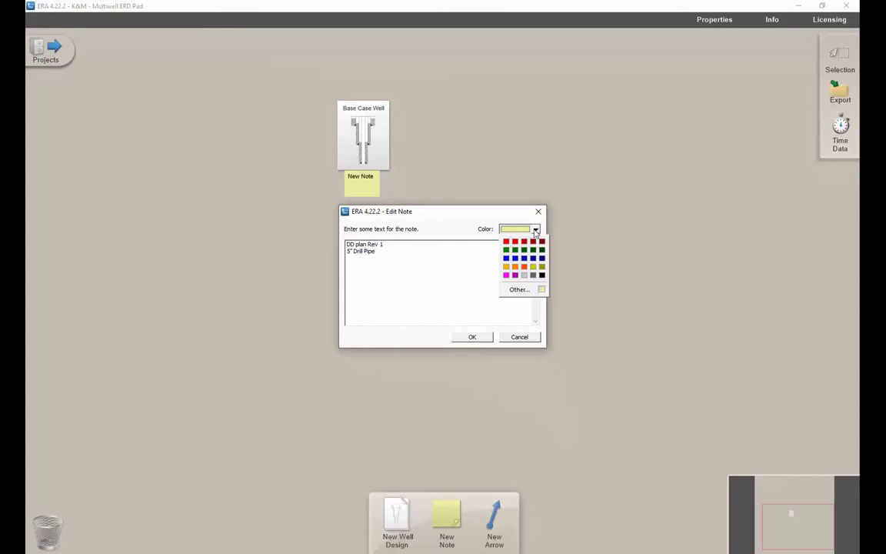
pyautogui.click(507, 242)
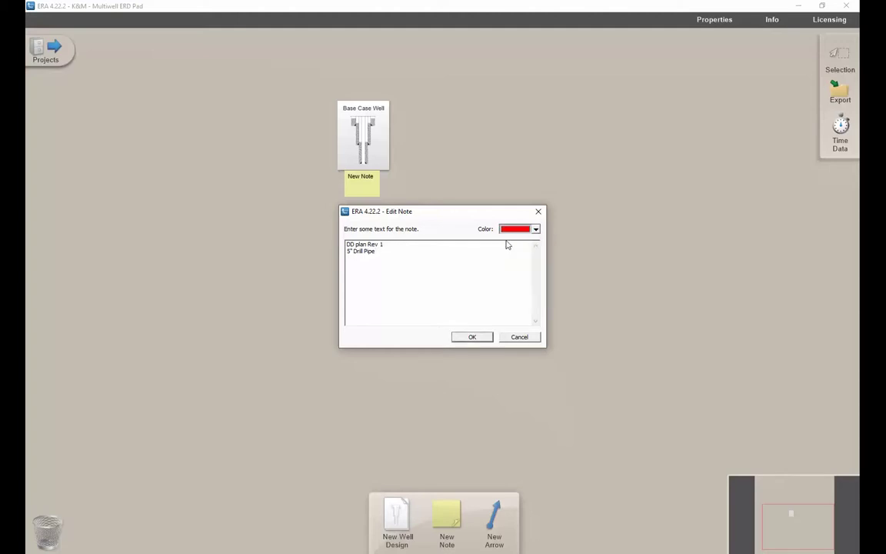
pyautogui.click(473, 337)
pyautogui.moveTo(357, 188); pyautogui.dragTo(353, 191)
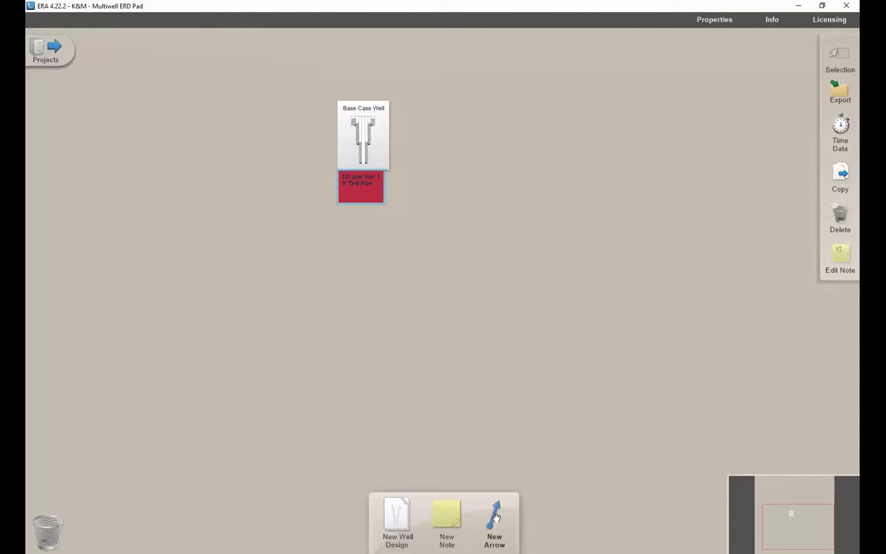
# Place an arrow beside the Base Case Well and link it to a pasted copy of that well.
pyautogui.moveTo(494, 515); pyautogui.dragTo(420, 146)
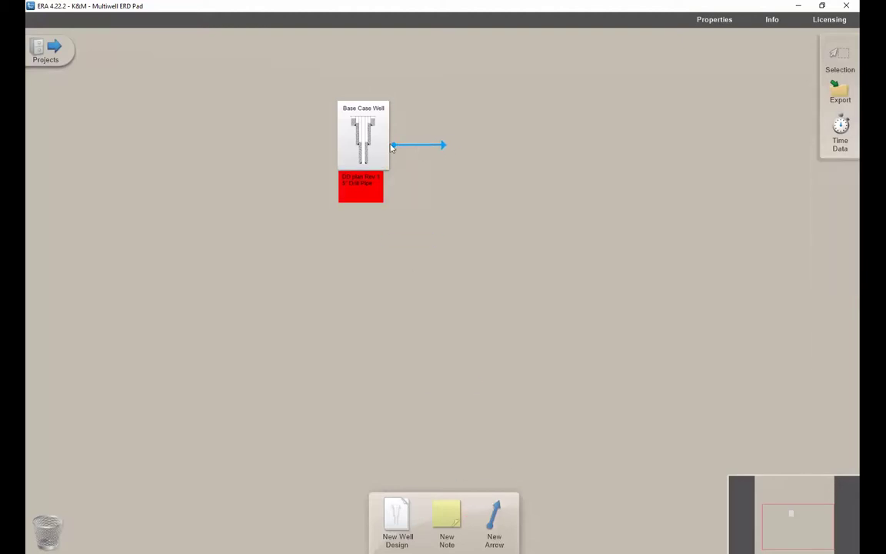
pyautogui.click(361, 131)
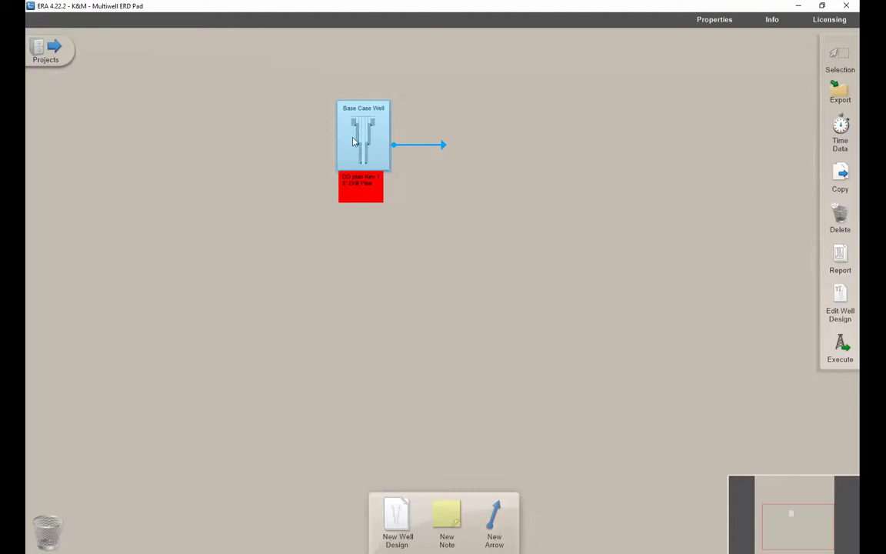
pyautogui.rightClick(356, 133)
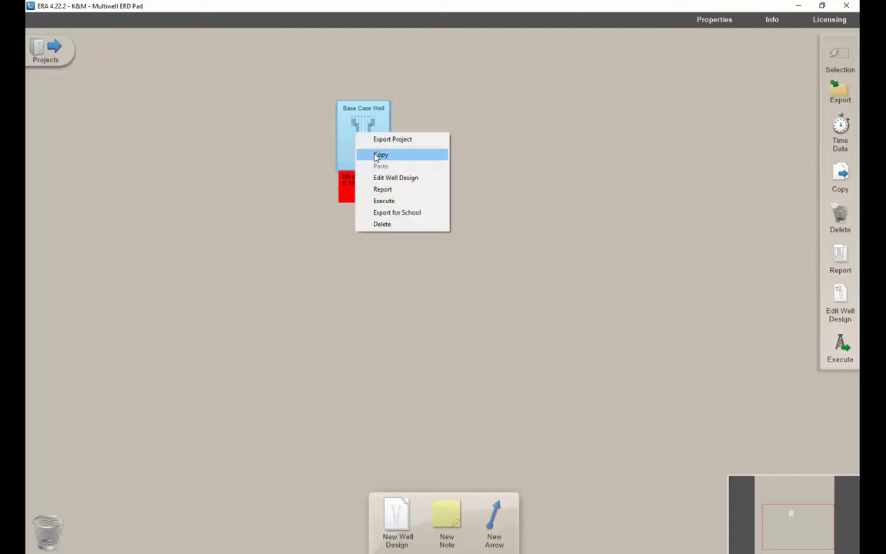
pyautogui.click(379, 155)
pyautogui.rightClick(498, 143)
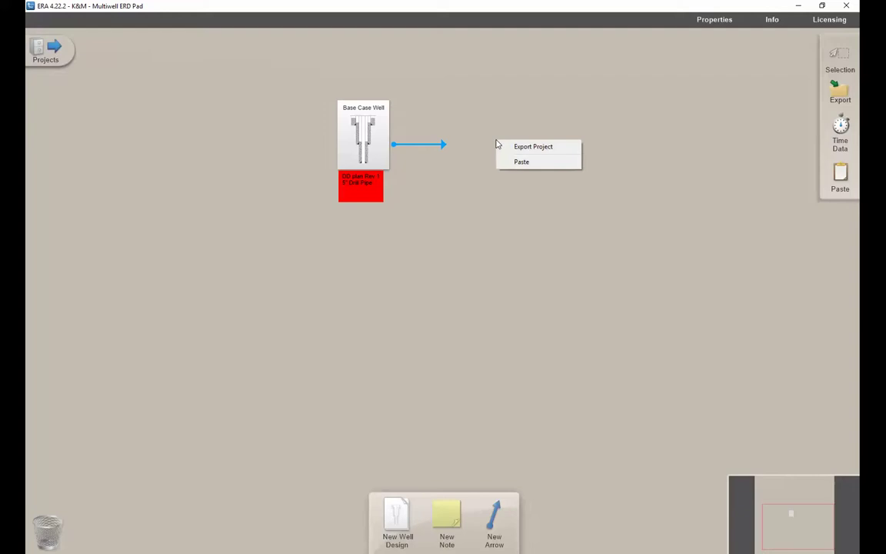
pyautogui.click(522, 162)
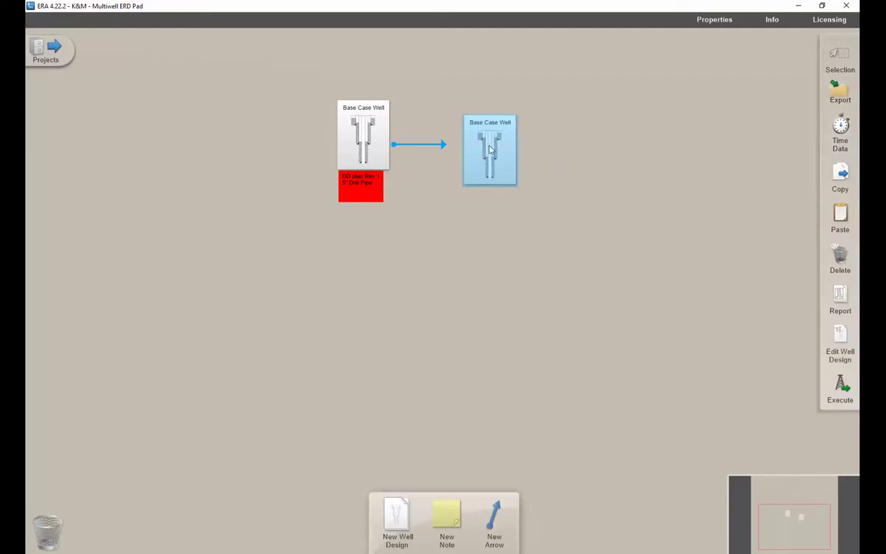
pyautogui.click(444, 146)
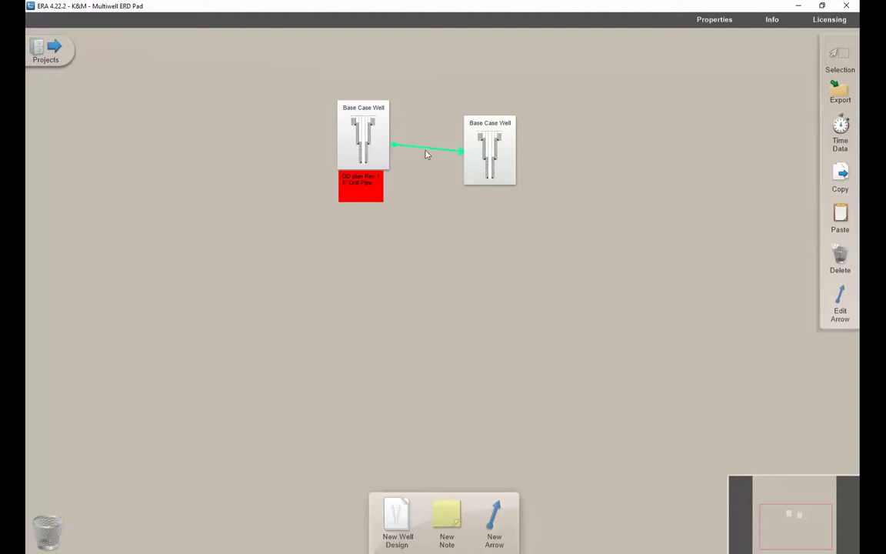
# Remove the copied well and the arrow from the pad, and permanently delete the discarded well from the trash can.
pyautogui.moveTo(473, 142); pyautogui.dragTo(40, 539)
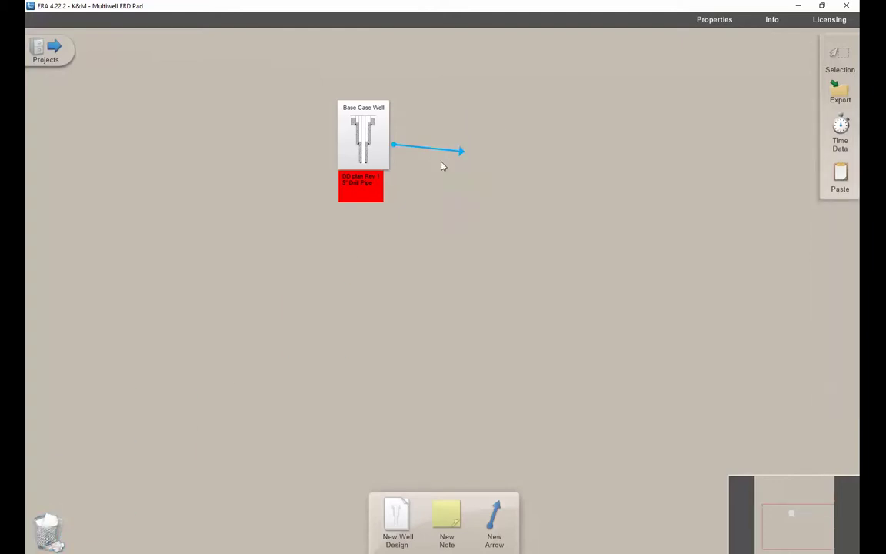
pyautogui.moveTo(457, 151); pyautogui.dragTo(54, 528)
pyautogui.rightClick(60, 526)
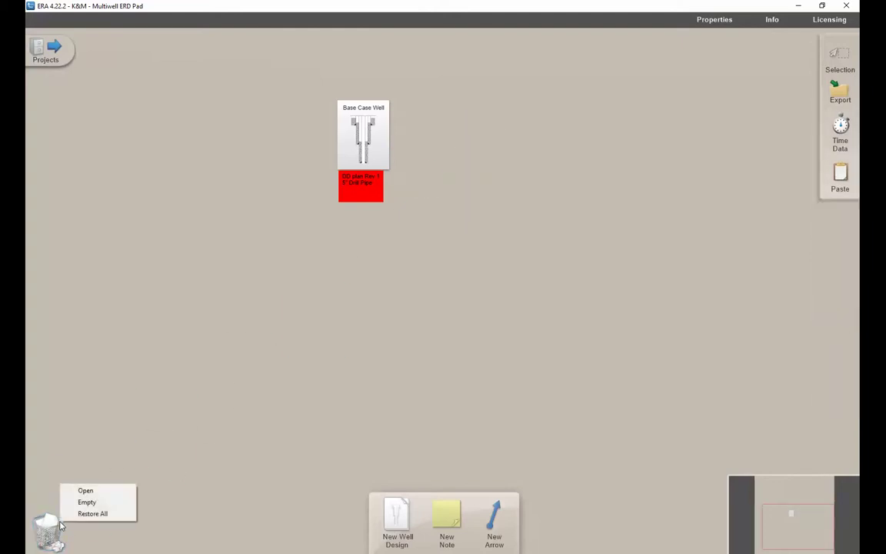
pyautogui.click(85, 491)
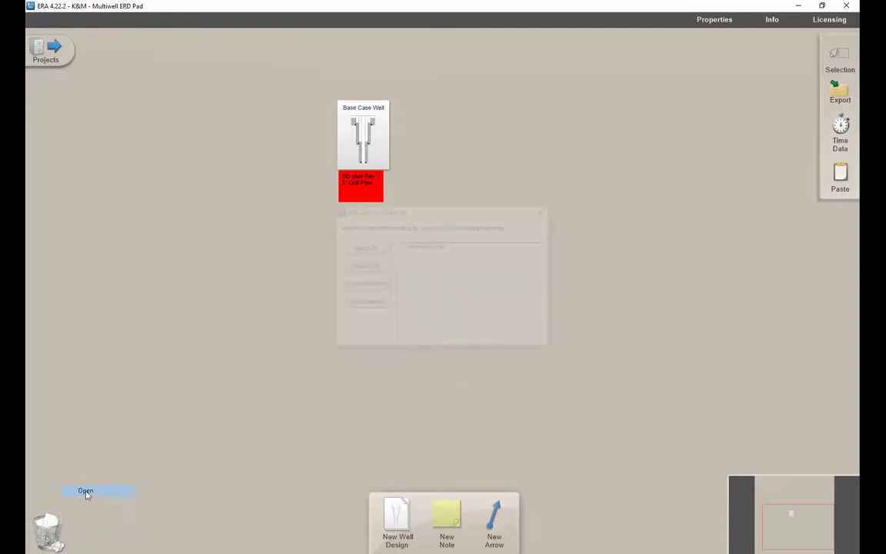
pyautogui.click(364, 247)
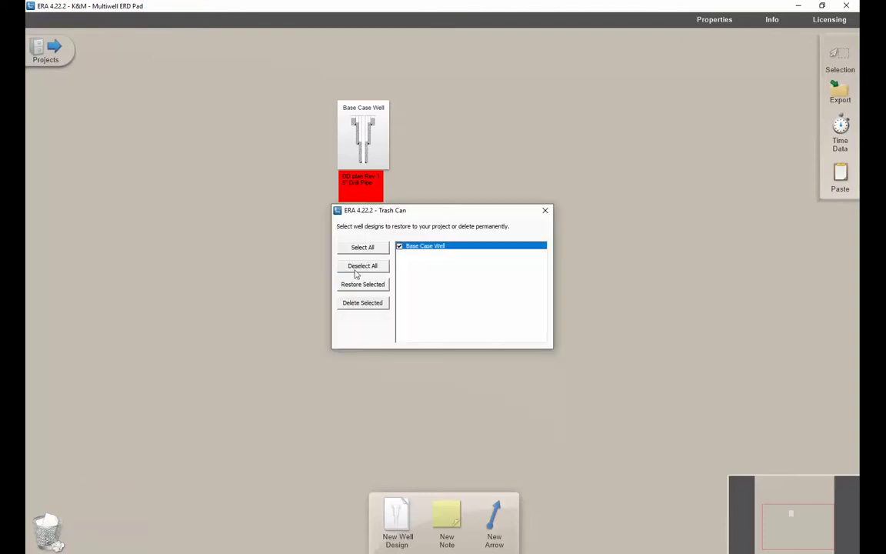
pyautogui.click(359, 303)
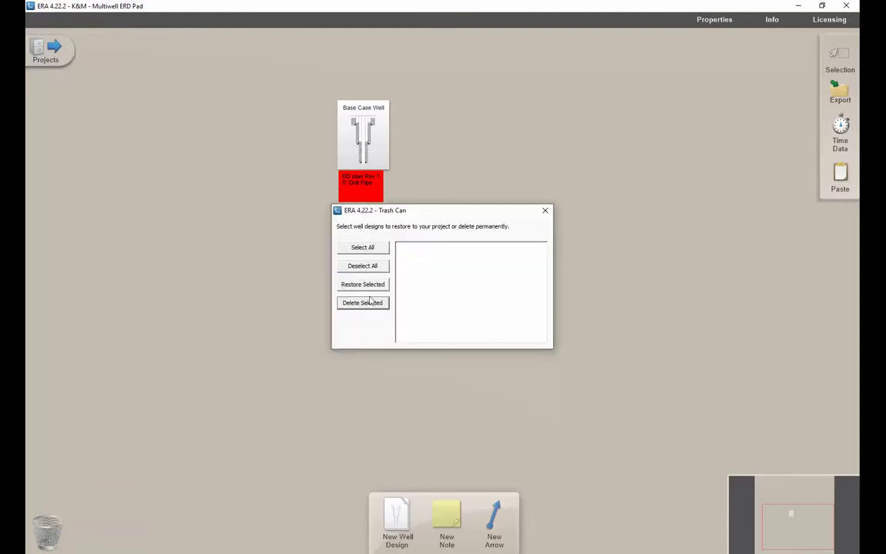
pyautogui.click(544, 211)
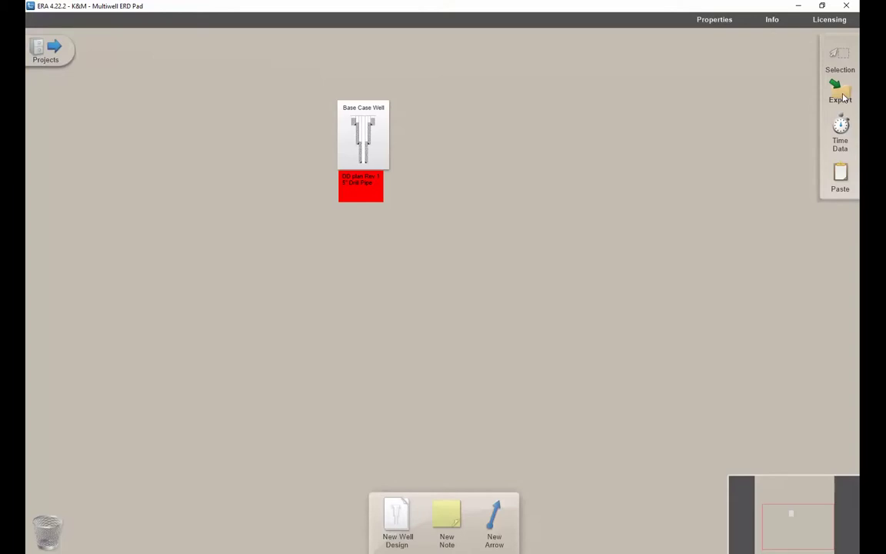
# Open the properties and examine the data directory, page size choices and list of project units.
pyautogui.click(364, 157)
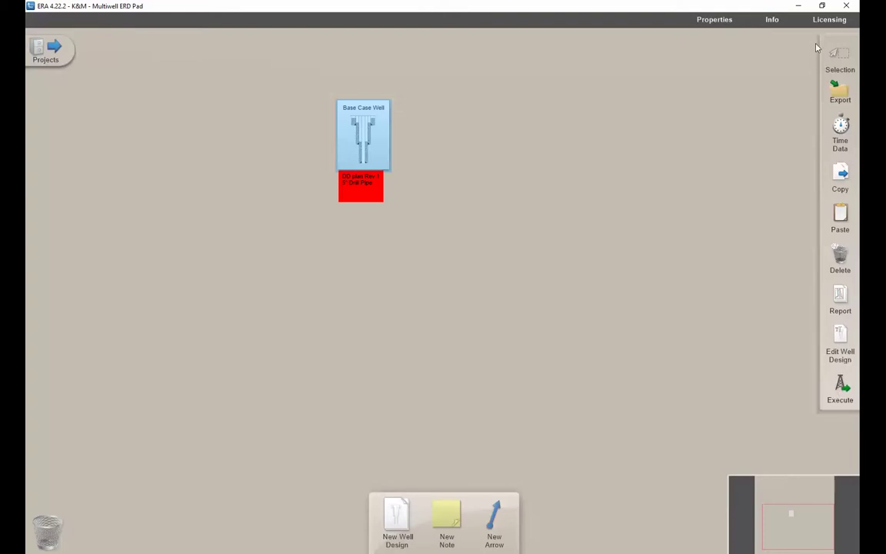
pyautogui.click(708, 20)
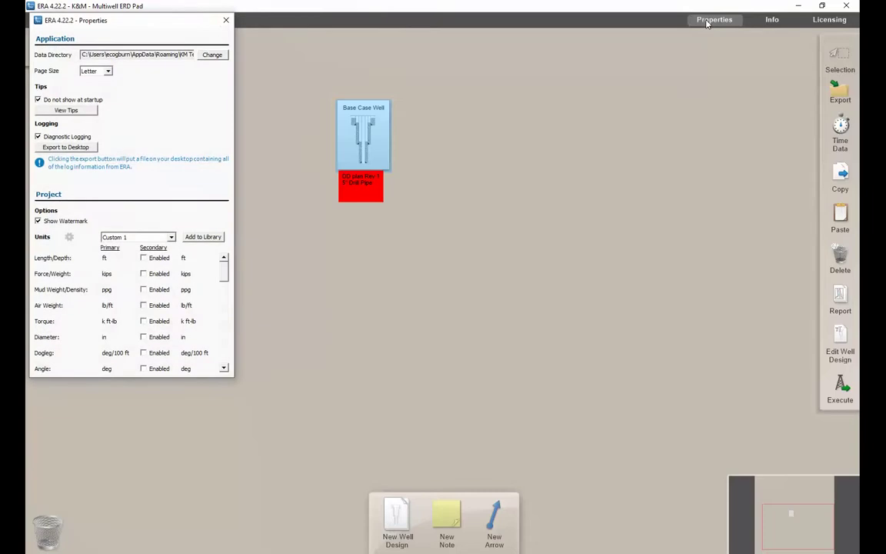
pyautogui.moveTo(182, 27); pyautogui.dragTo(311, 46)
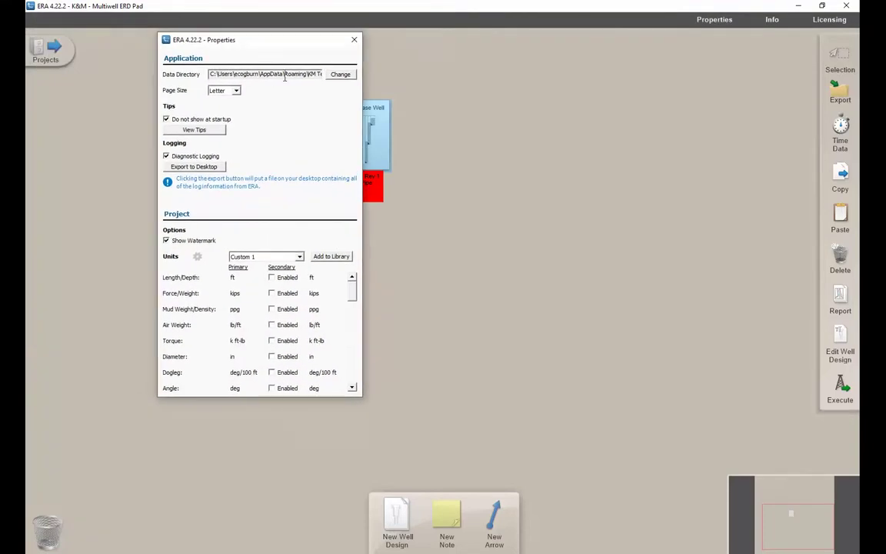
pyautogui.doubleClick(286, 73)
pyautogui.click(308, 75)
pyautogui.click(236, 91)
pyautogui.scroll(-5, 358, 295)
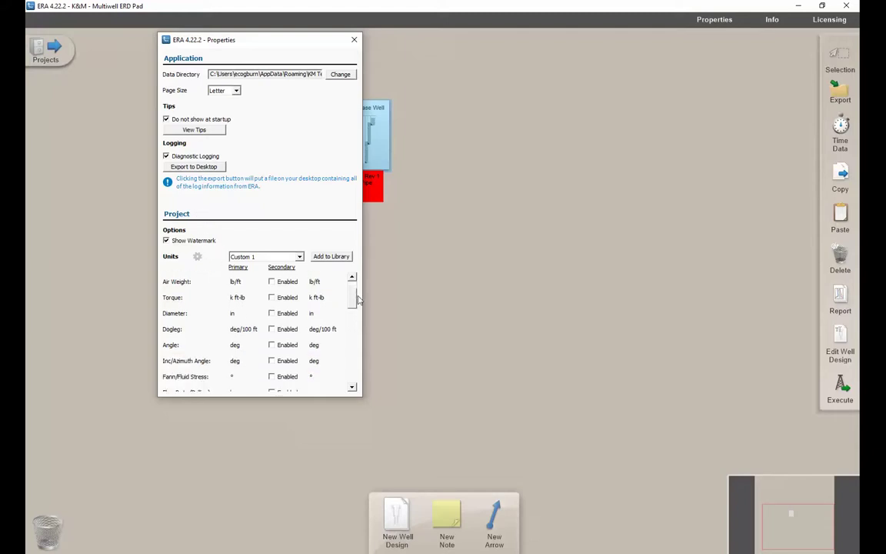
pyautogui.scroll(5, 356, 300)
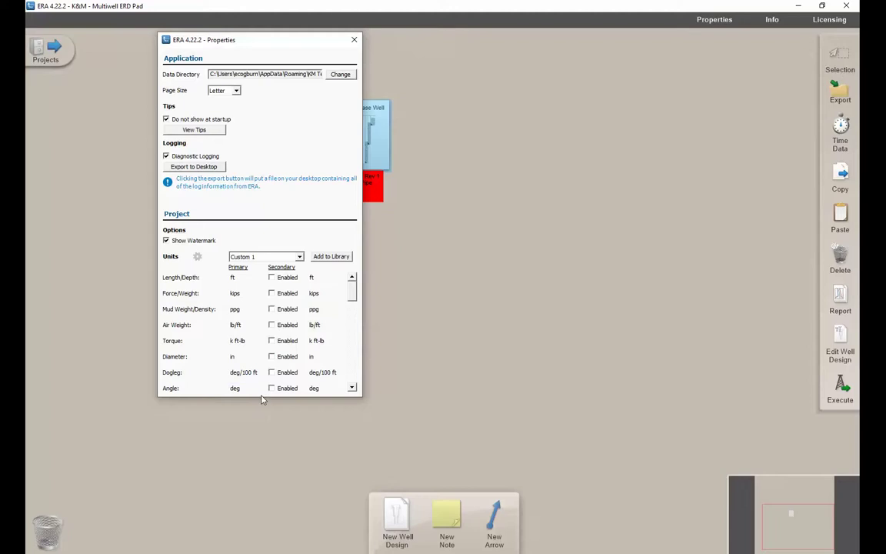
# Enlarge the properties window to show more units and set the primary length/depth unit to m.
pyautogui.moveTo(260, 397); pyautogui.dragTo(225, 515)
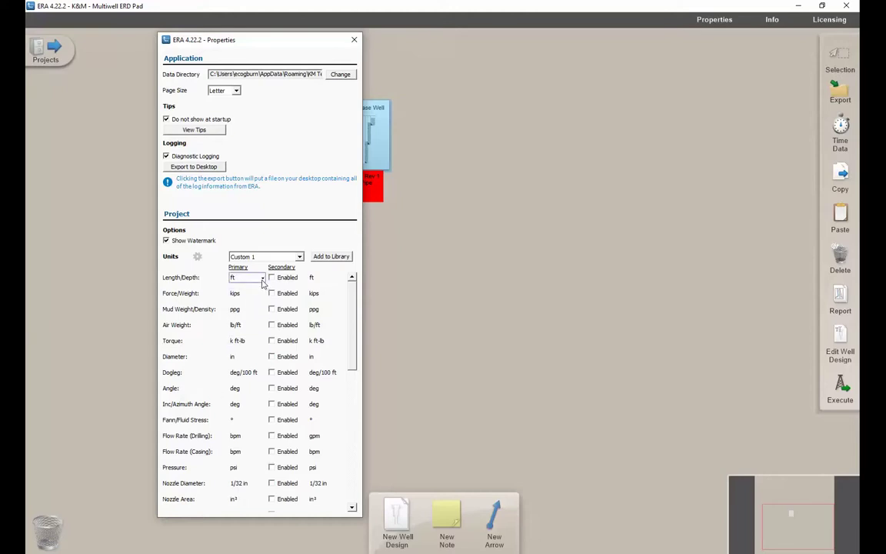
pyautogui.click(262, 279)
pyautogui.click(250, 293)
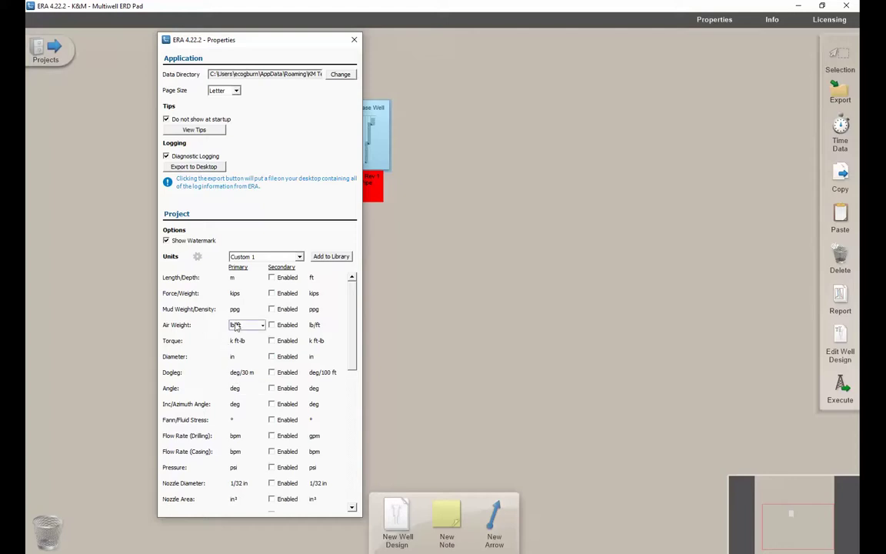
# Save the custom unit configuration to the library with the description Russia.
pyautogui.click(268, 259)
pyautogui.click(269, 259)
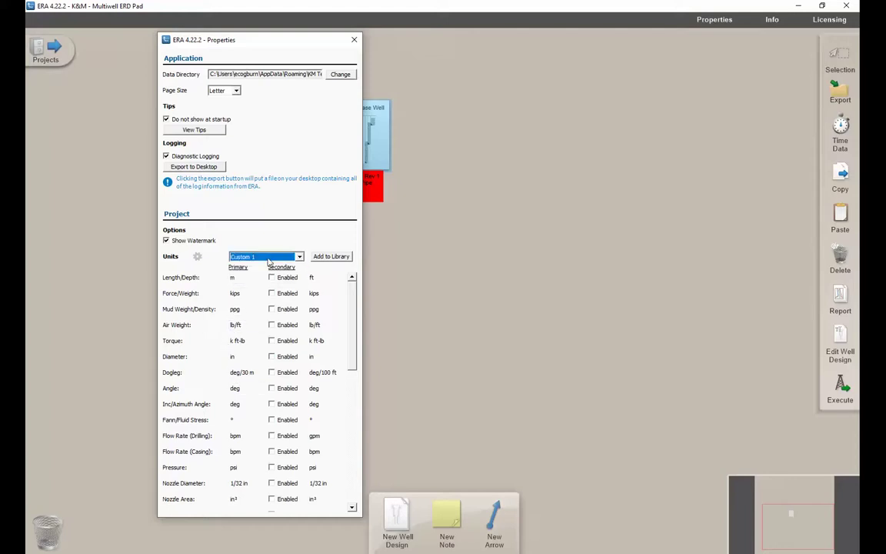
pyautogui.click(336, 257)
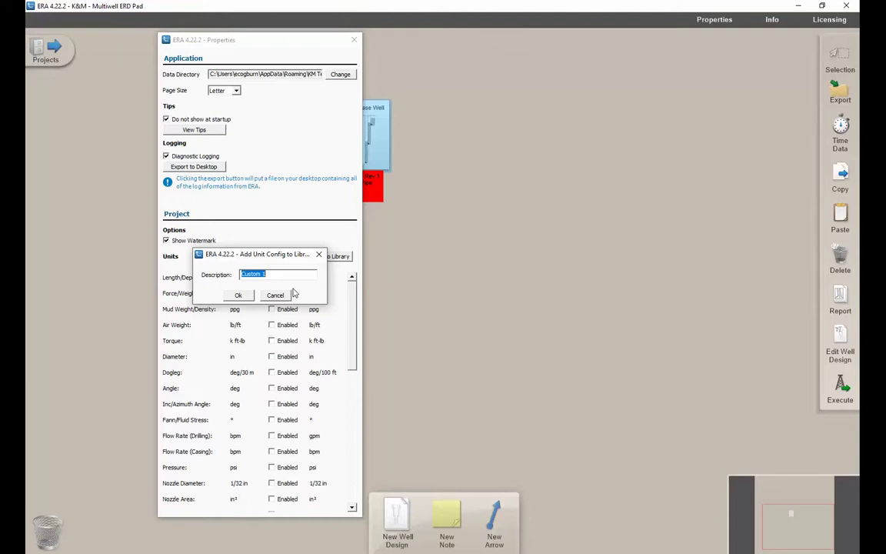
pyautogui.write('RUss')
pyautogui.press('Return')
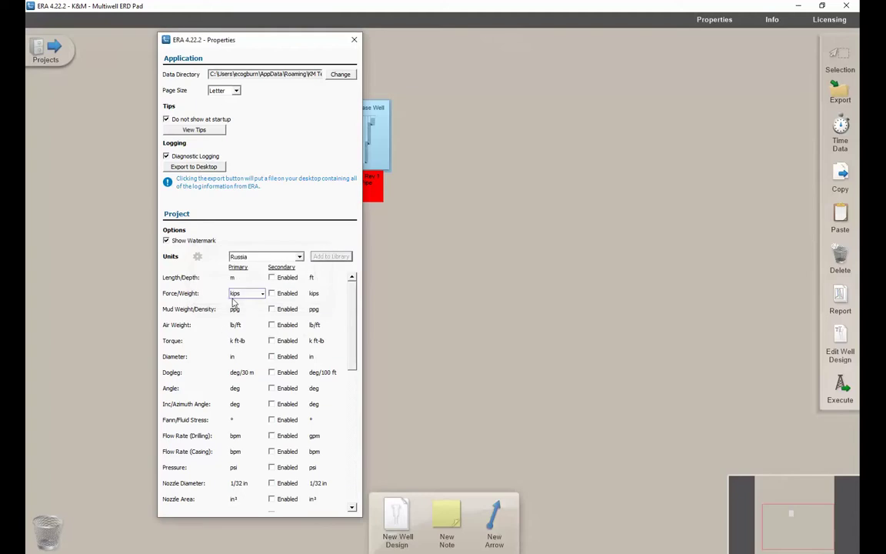
# Apply the Default unit configuration to the project and set its primary length/depth unit to m.
pyautogui.click(300, 257)
pyautogui.click(300, 258)
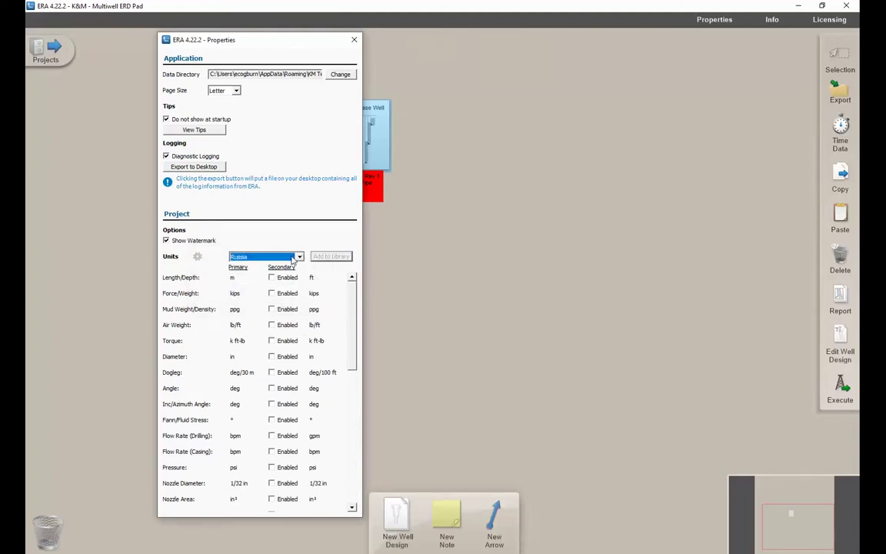
pyautogui.click(300, 258)
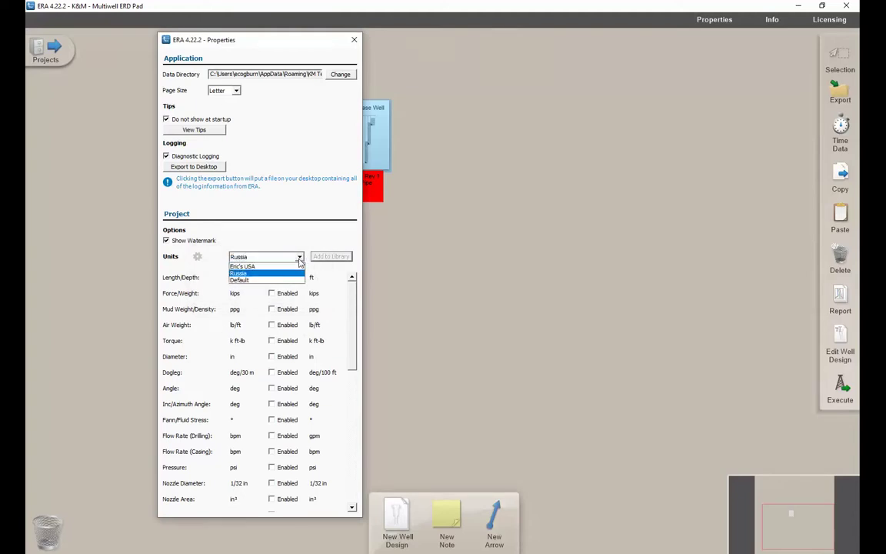
pyautogui.click(270, 280)
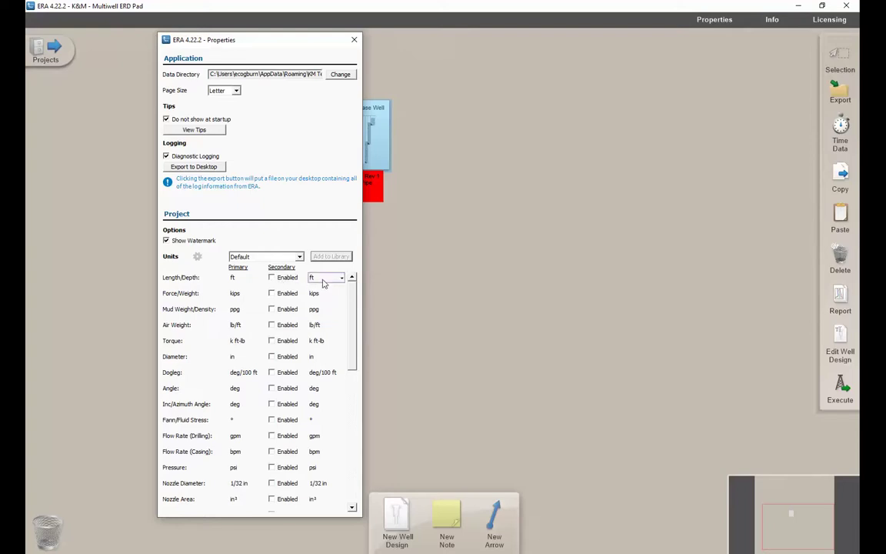
pyautogui.click(238, 278)
pyautogui.click(240, 297)
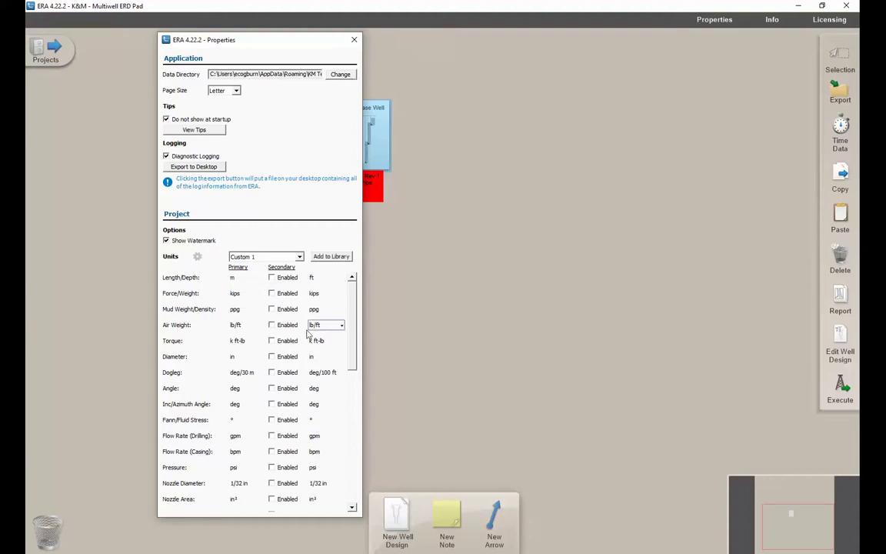
# Enable ft as the secondary length/depth unit for the project and close the properties.
pyautogui.click(272, 278)
pyautogui.click(353, 40)
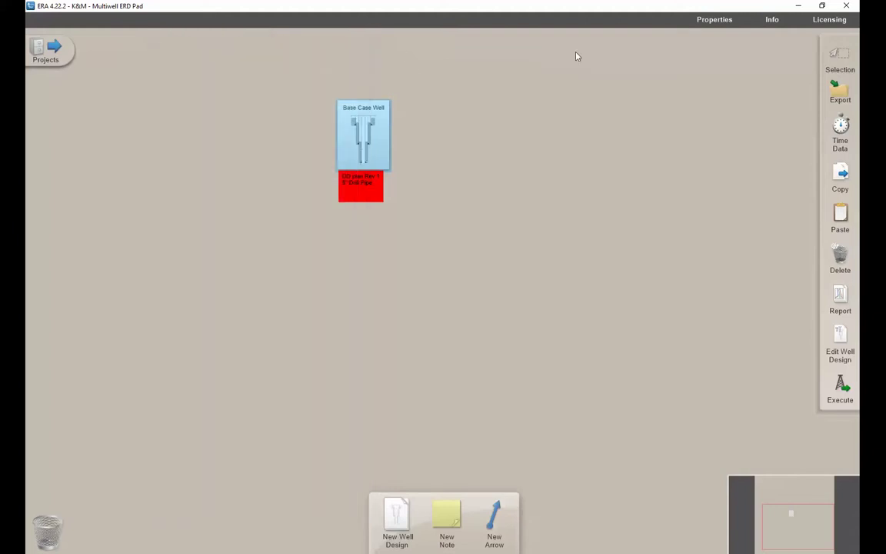
# Open the application information, examine the version, release notes history and license information, and close it.
pyautogui.click(772, 20)
pyautogui.moveTo(514, 123); pyautogui.dragTo(510, 107)
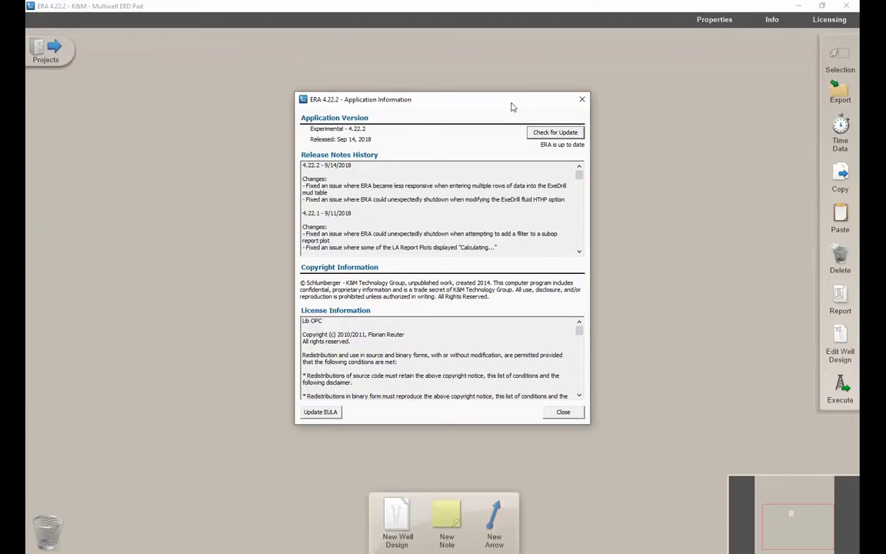
pyautogui.moveTo(579, 330)
pyautogui.mouseDown()
pyautogui.moveTo(579, 348)
pyautogui.moveTo(579, 331)
pyautogui.mouseUp()
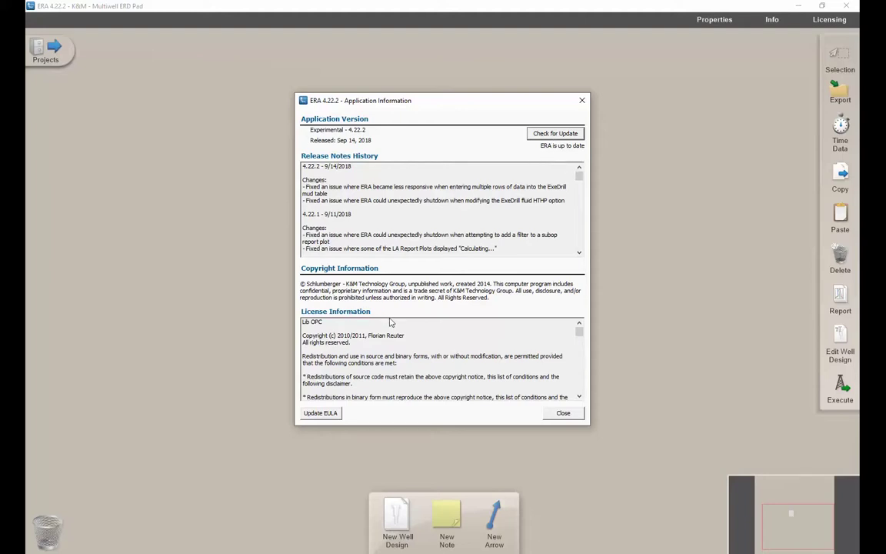
pyautogui.click(562, 413)
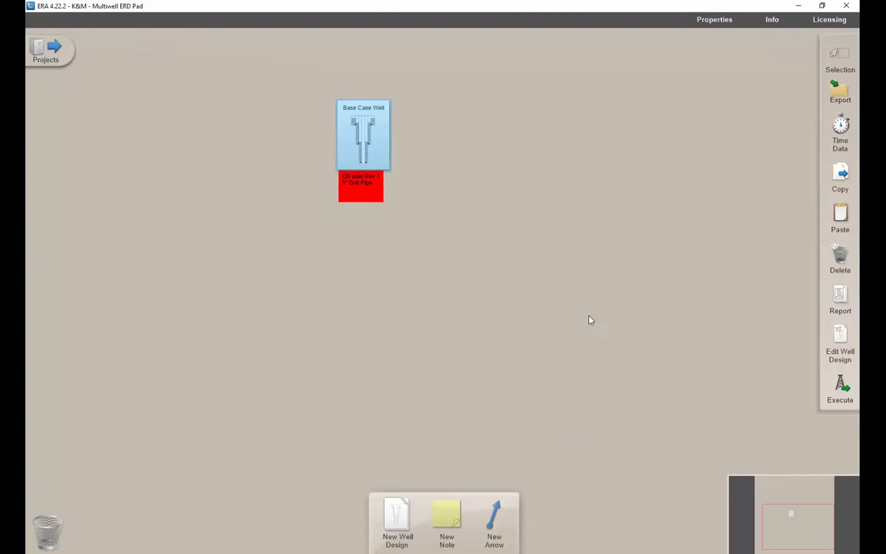
# Review the licensing information and enable returning the license to the server when closing ERA.
pyautogui.click(830, 22)
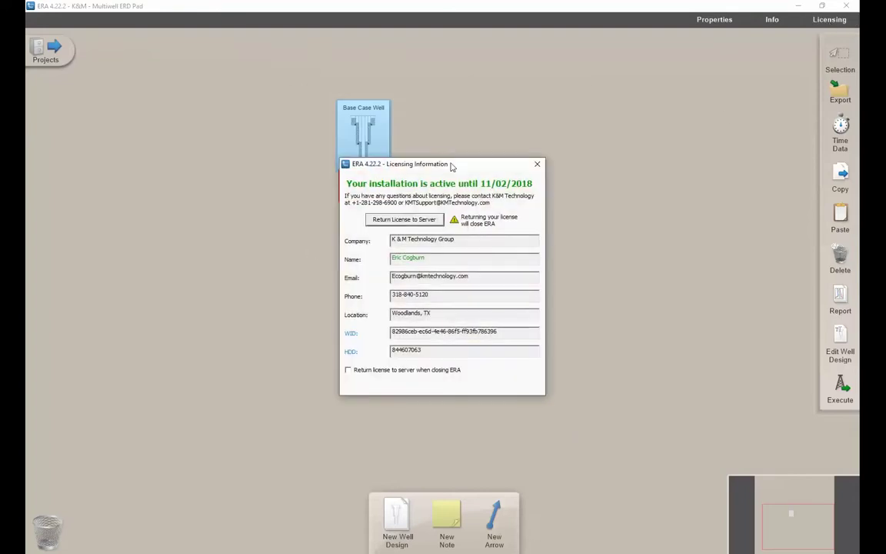
pyautogui.moveTo(453, 165); pyautogui.dragTo(454, 104)
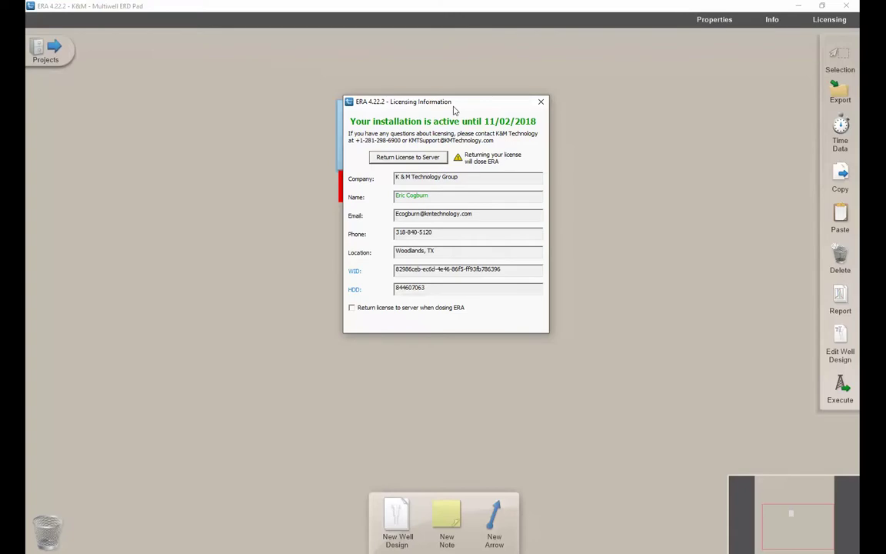
pyautogui.moveTo(409, 98); pyautogui.dragTo(433, 143)
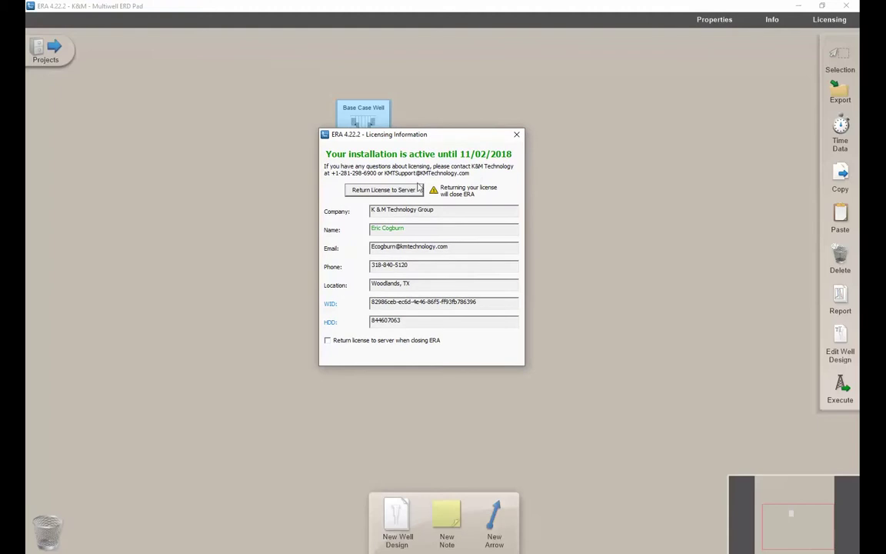
pyautogui.moveTo(449, 139); pyautogui.dragTo(480, 132)
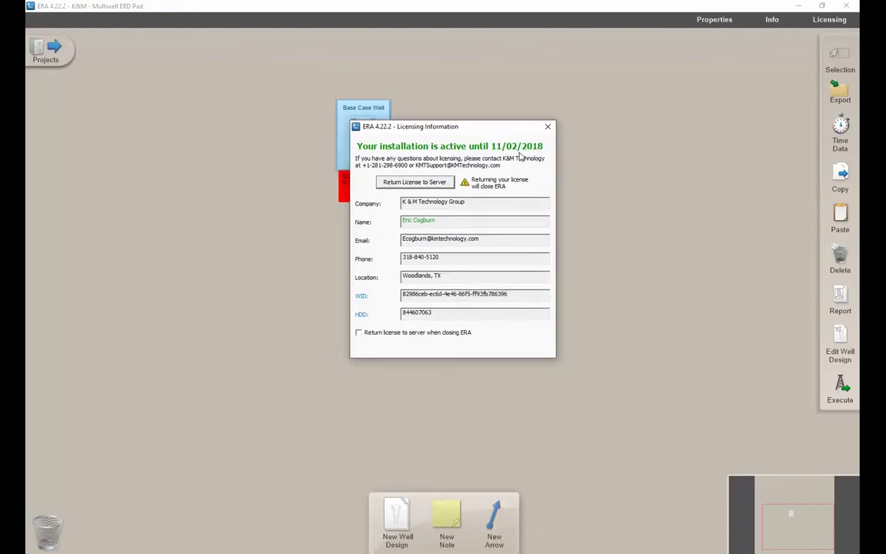
pyautogui.moveTo(453, 125); pyautogui.dragTo(498, 113)
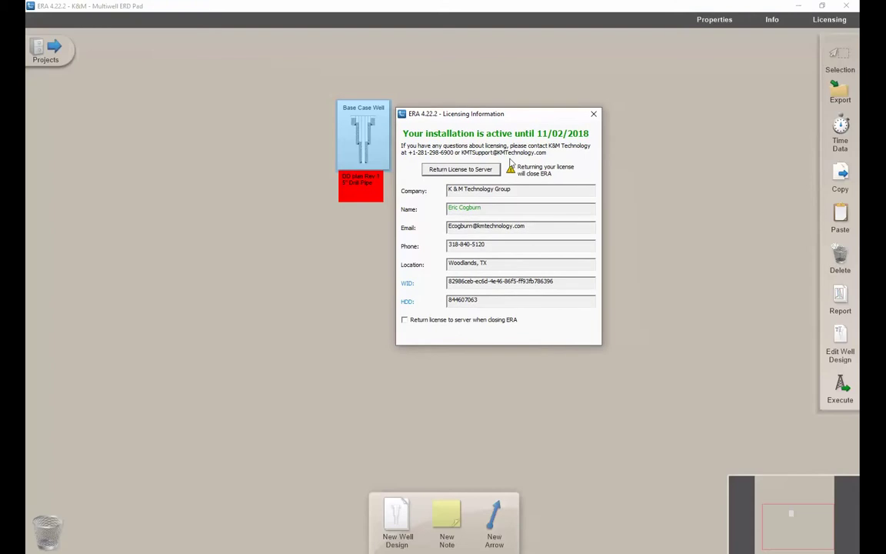
pyautogui.click(417, 322)
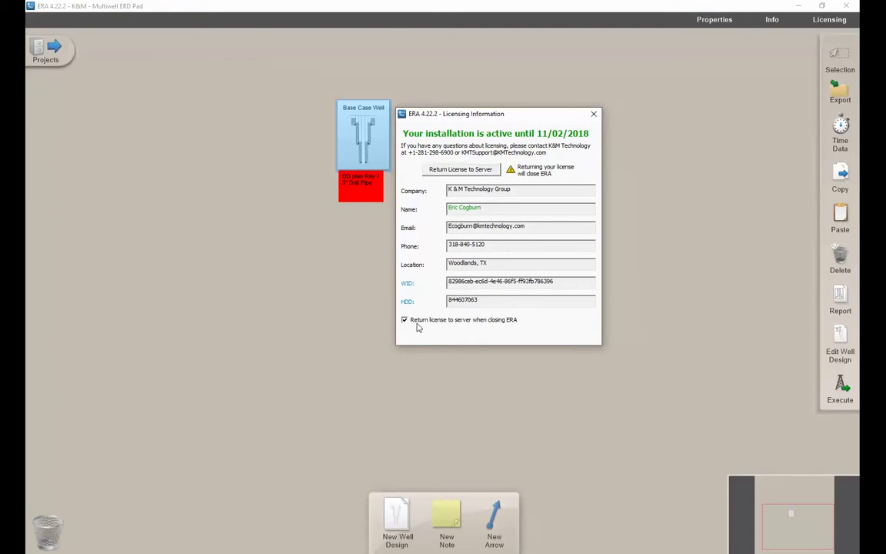
pyautogui.click(594, 114)
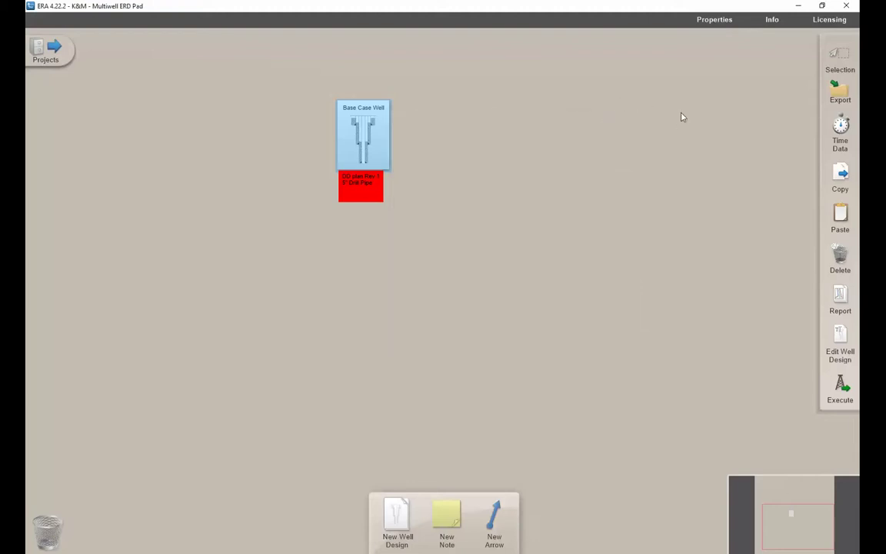
# Place a new well design using the Standard Land Well Design, with its name left blank, far up and to the right of Base Case Well.
pyautogui.moveTo(788, 526); pyautogui.dragTo(808, 527)
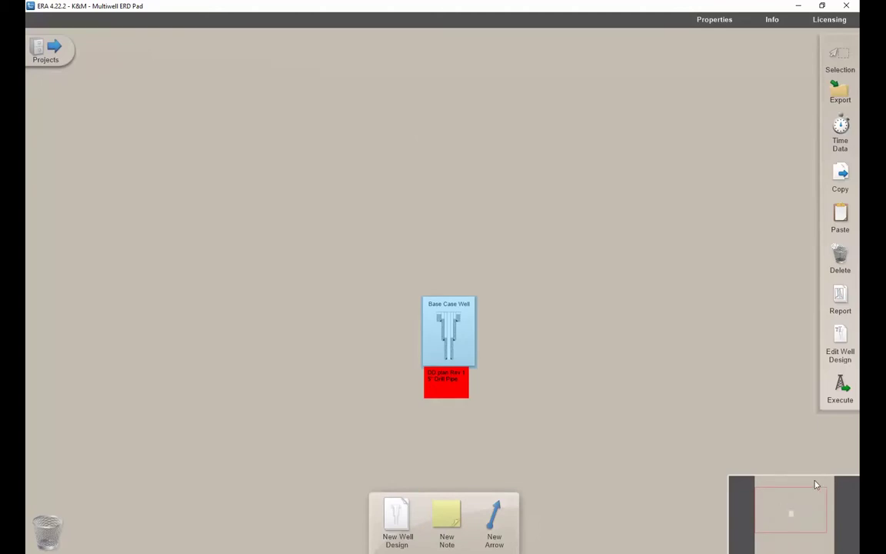
pyautogui.moveTo(777, 513)
pyautogui.mouseDown()
pyautogui.moveTo(795, 513)
pyautogui.moveTo(786, 498)
pyautogui.moveTo(791, 505)
pyautogui.mouseUp()
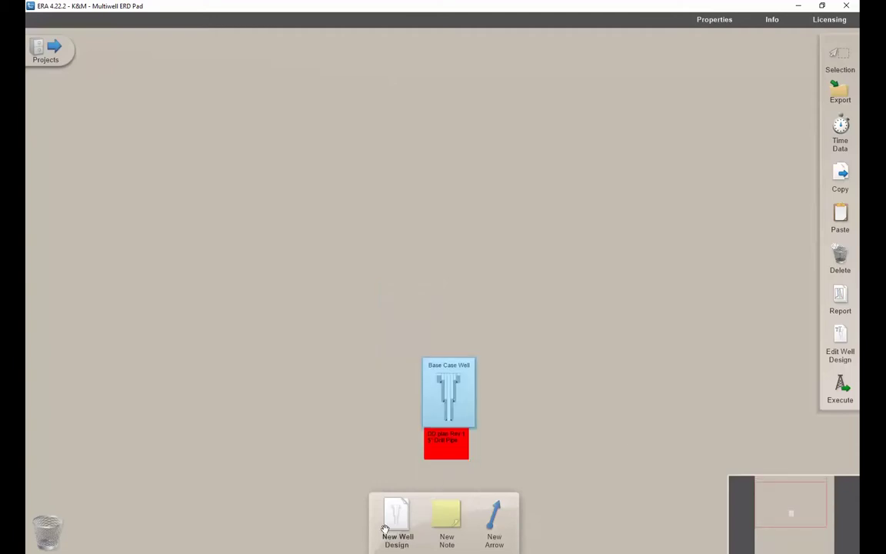
pyautogui.moveTo(385, 530); pyautogui.dragTo(792, 67)
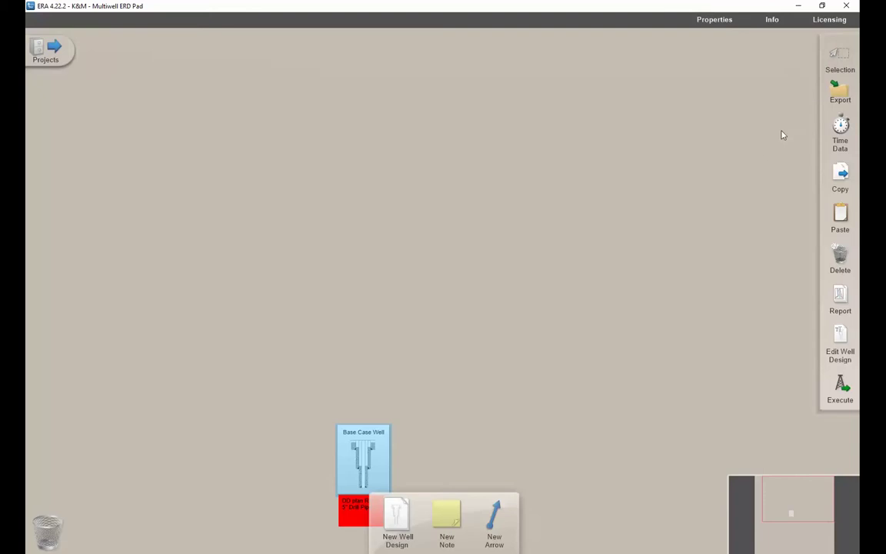
pyautogui.moveTo(377, 505); pyautogui.dragTo(753, 93)
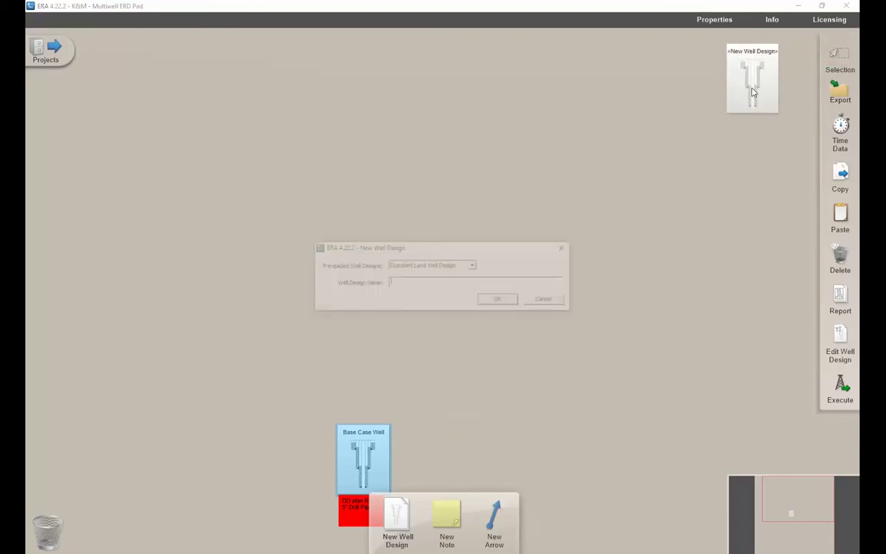
pyautogui.click(500, 300)
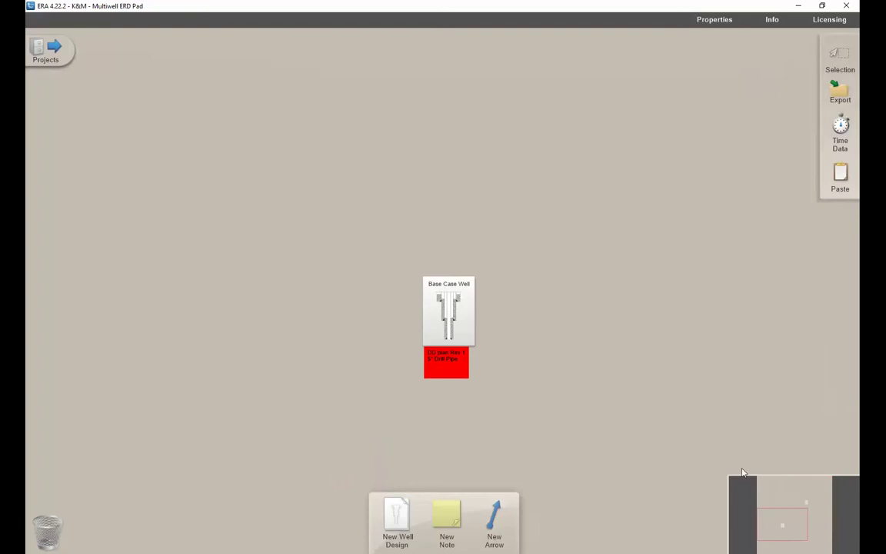
pyautogui.moveTo(775, 534); pyautogui.dragTo(793, 514)
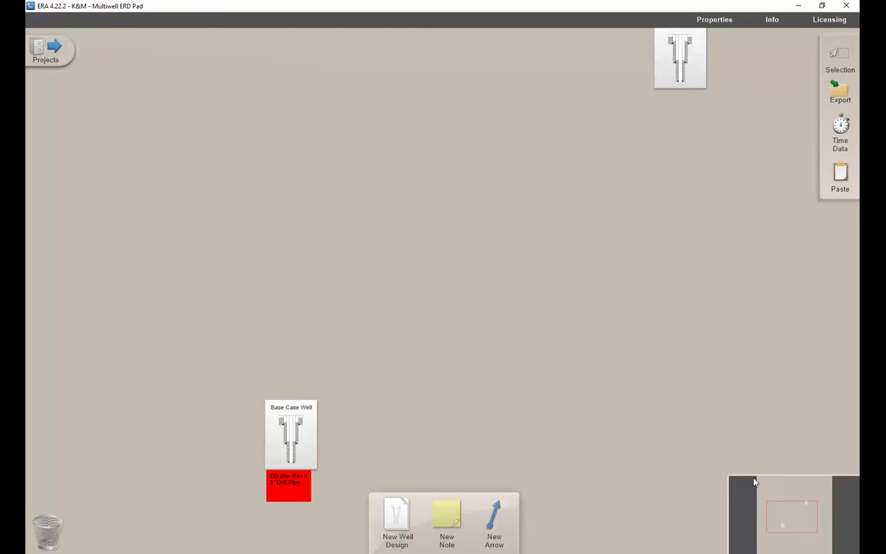
pyautogui.moveTo(752, 481); pyautogui.dragTo(752, 513)
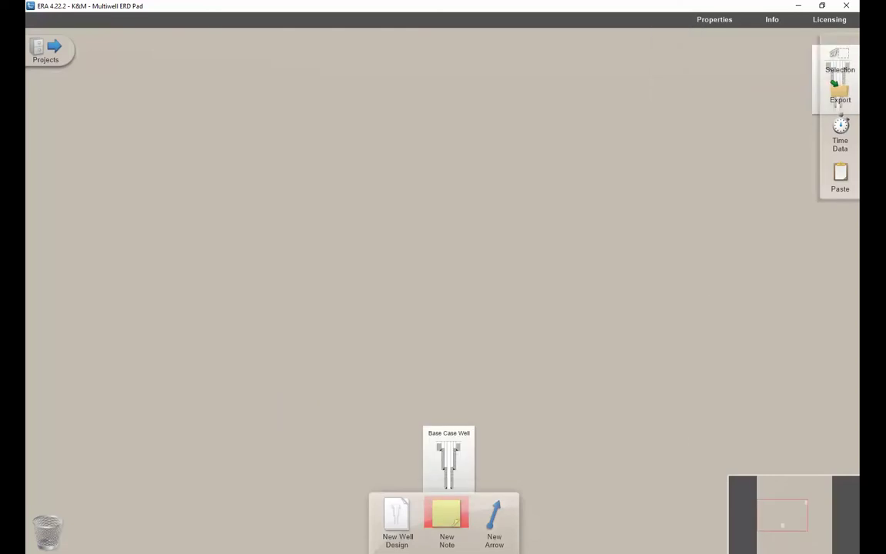